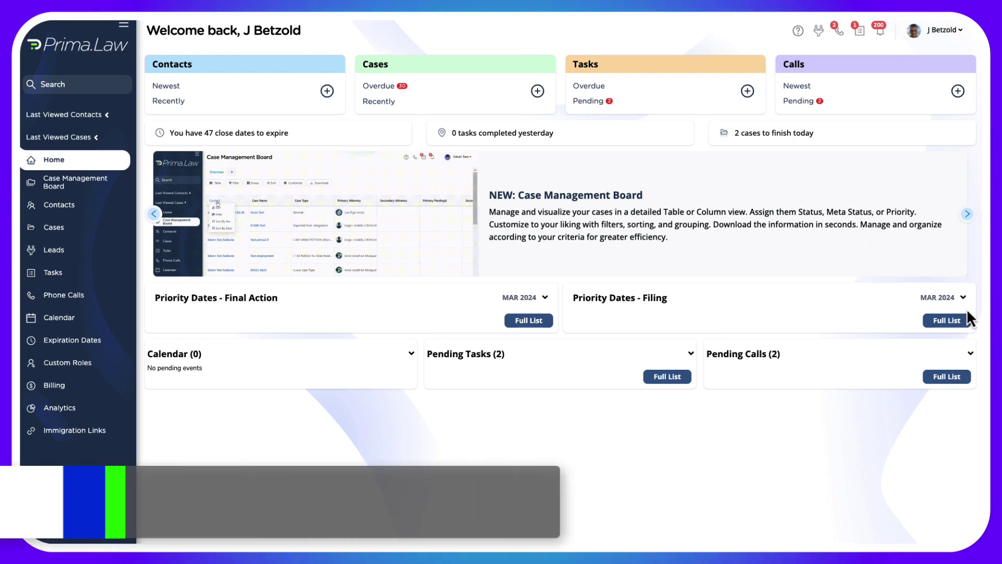
Open the Admin Console's Integrations page and scroll down to the Clio integration
left_click(957, 32)
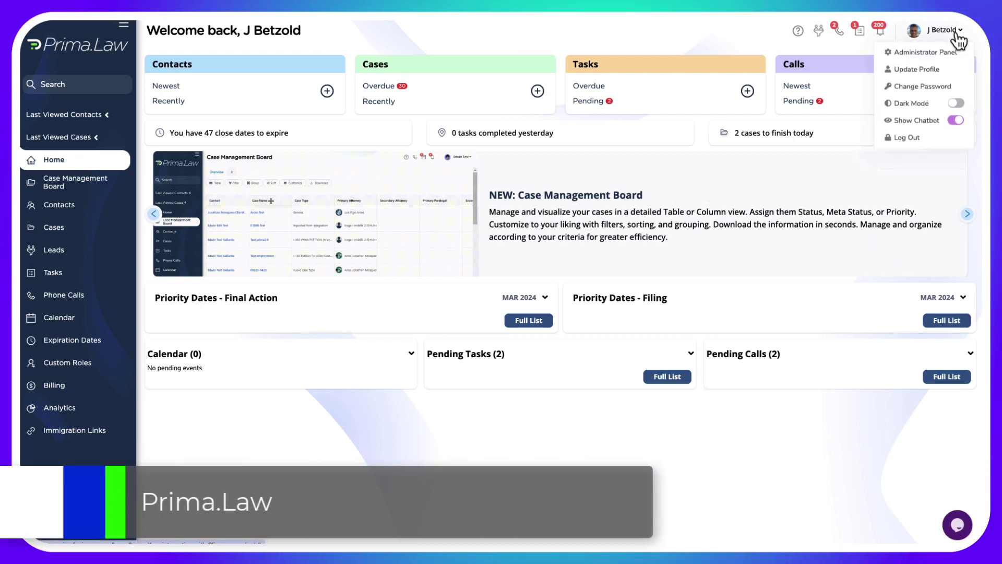
left_click(929, 52)
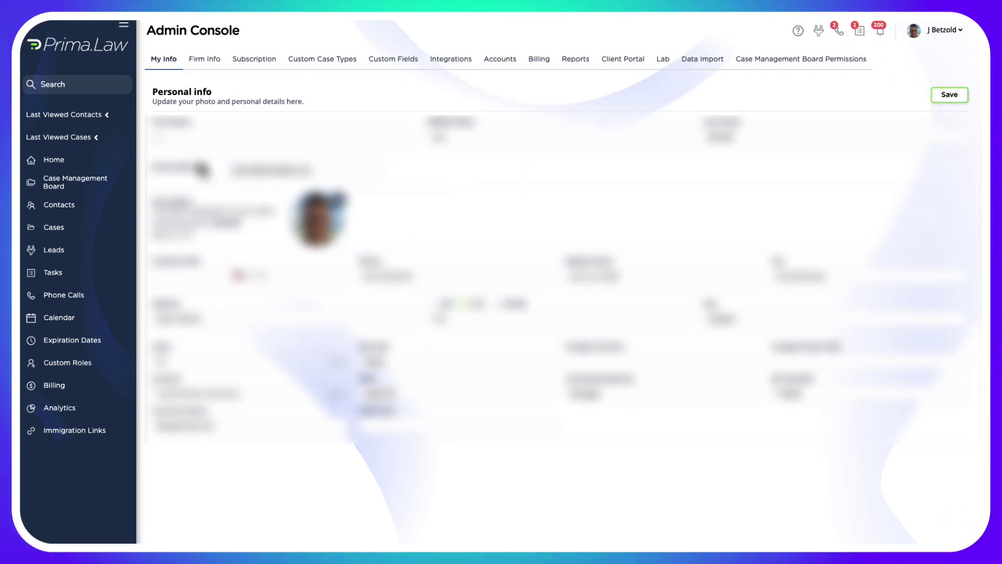
left_click(442, 66)
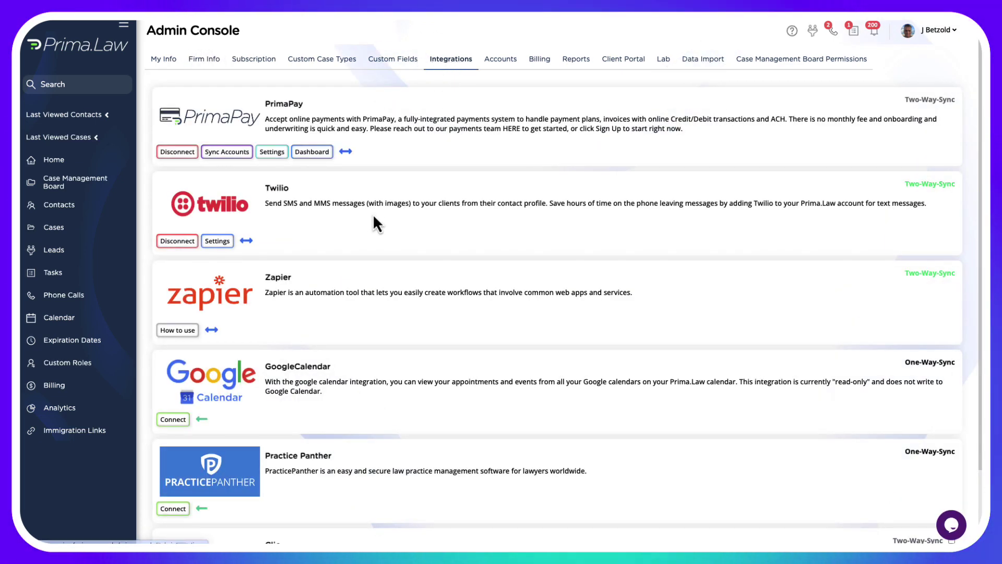
scroll(376, 209, "down", 2)
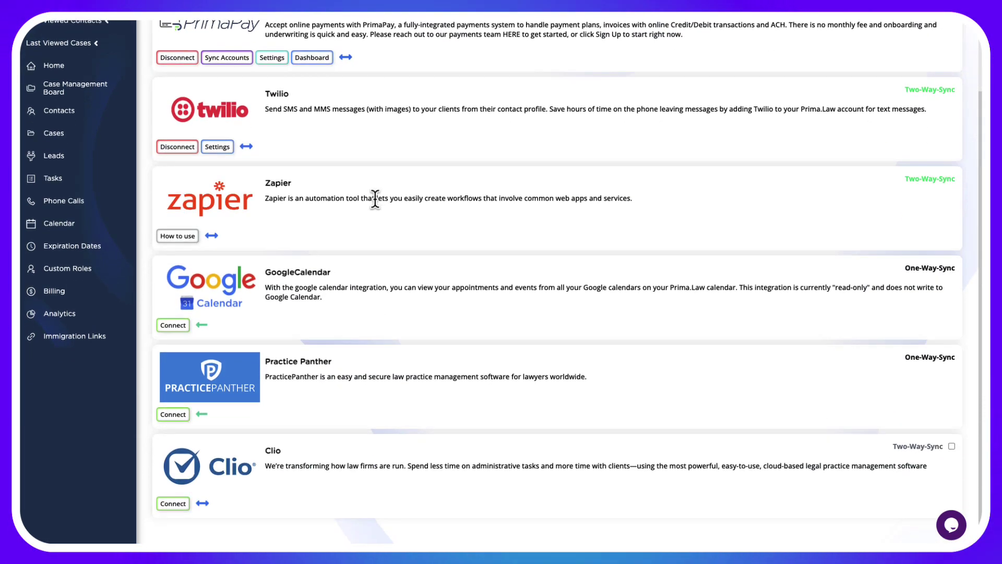
Connect Clio and sign in to Clio Manage with the saved e-mail and password
left_click(172, 504)
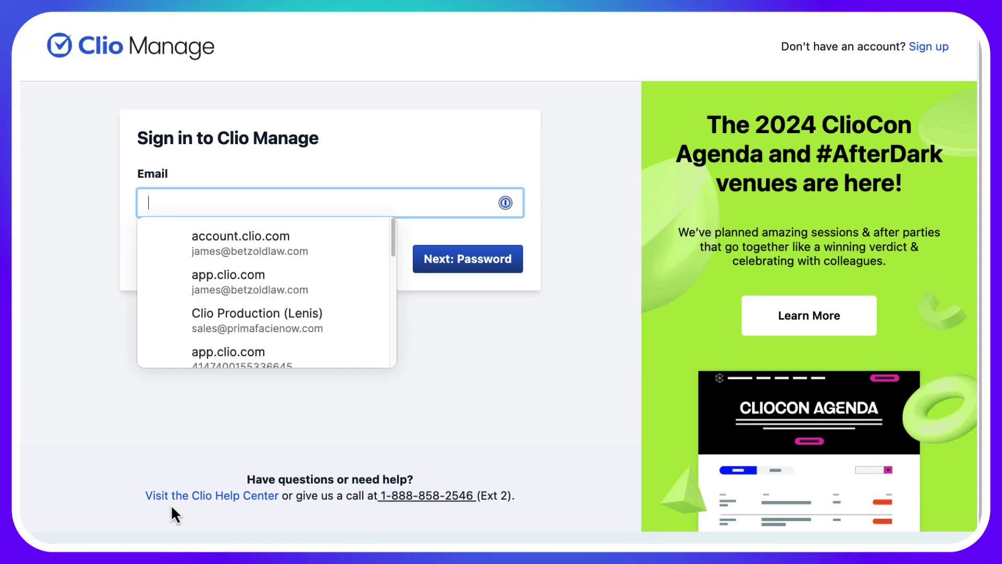
left_click(273, 243)
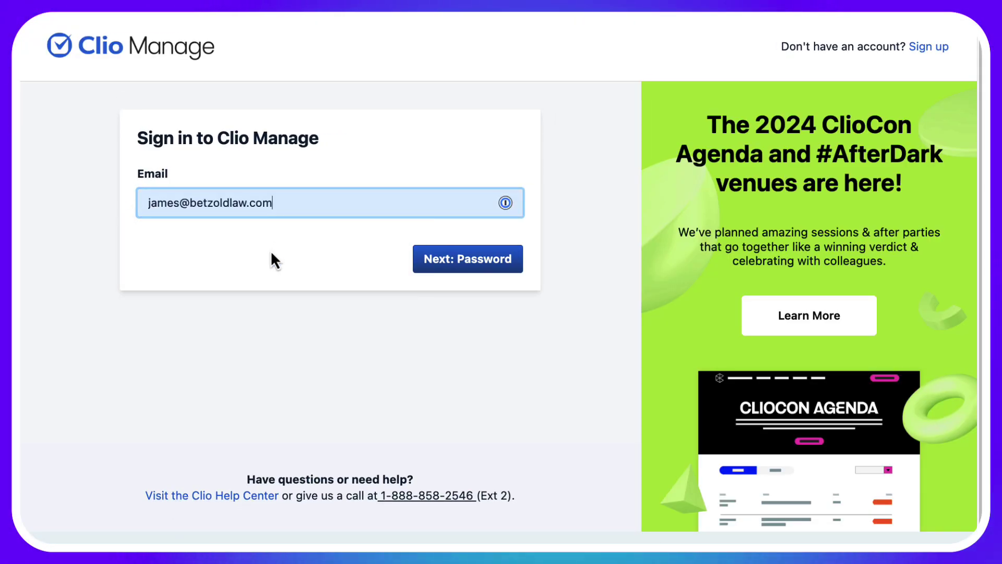
left_click(464, 263)
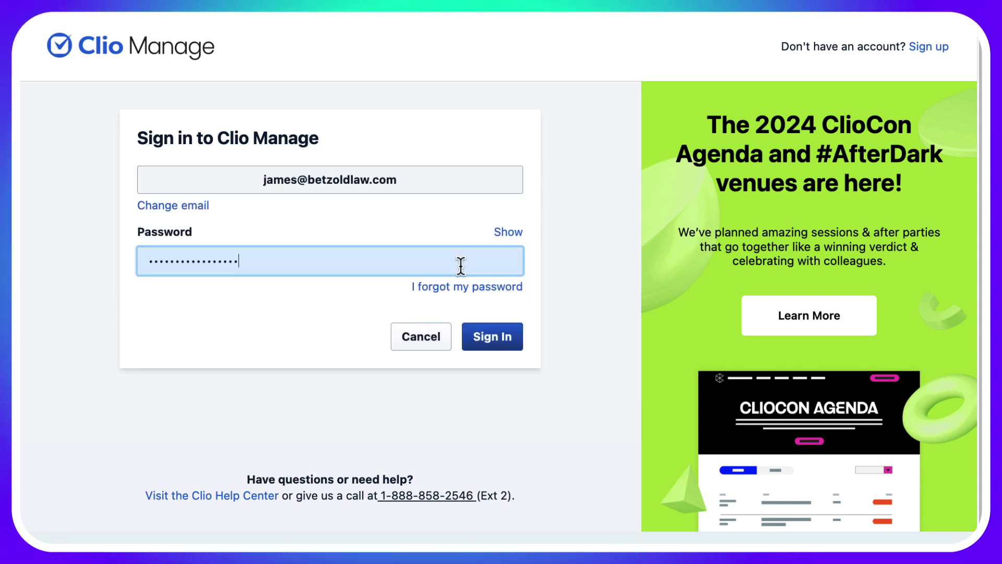
left_click(491, 337)
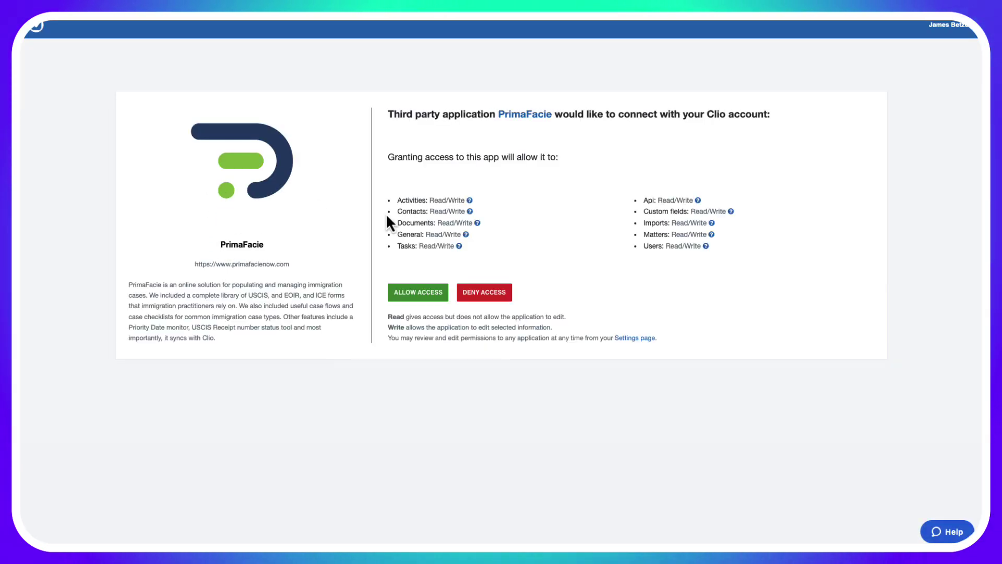
Allow PrimaFacie access to Clio, then search Prima.Law for the client's full name
left_click(433, 294)
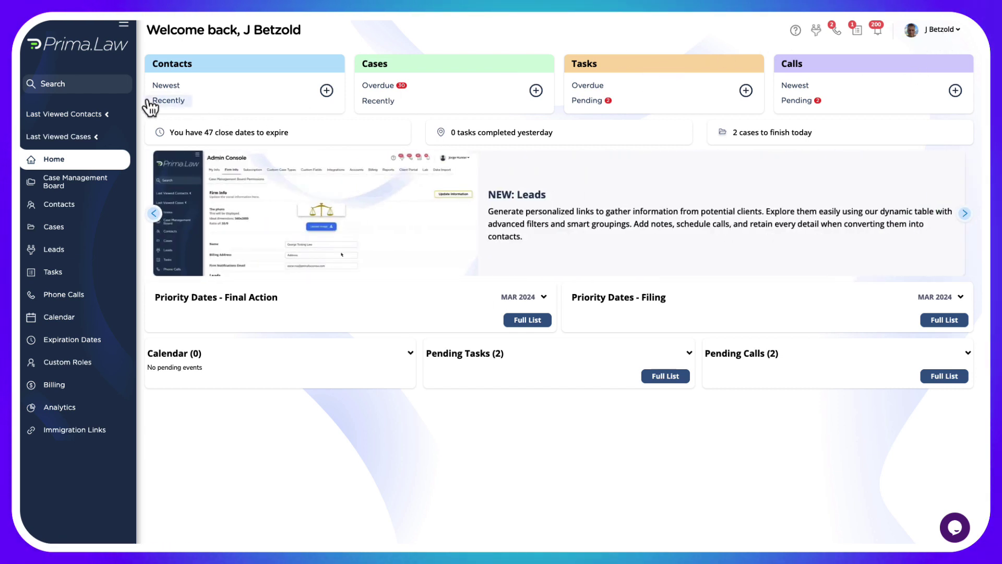
left_click(88, 84)
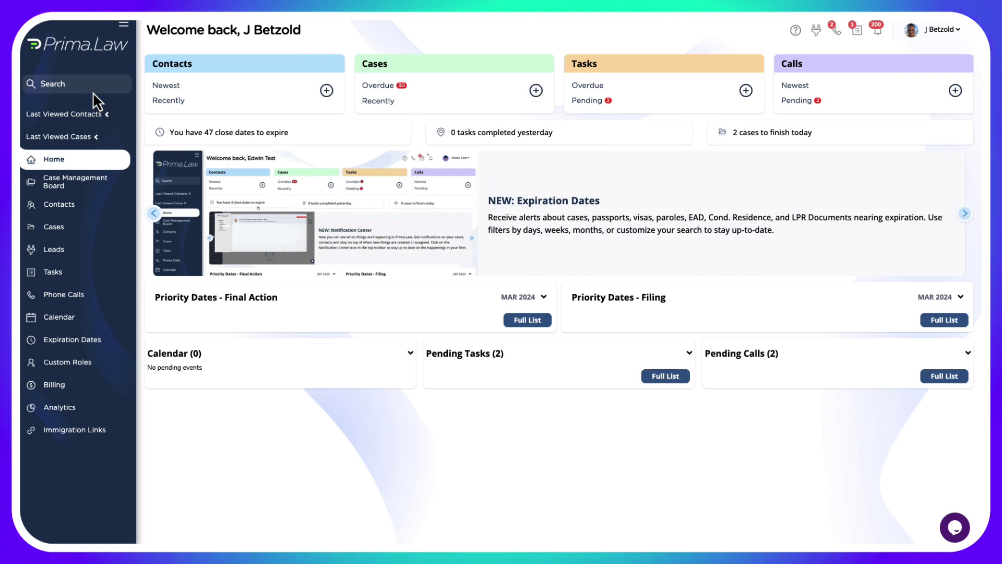
type("Leona")
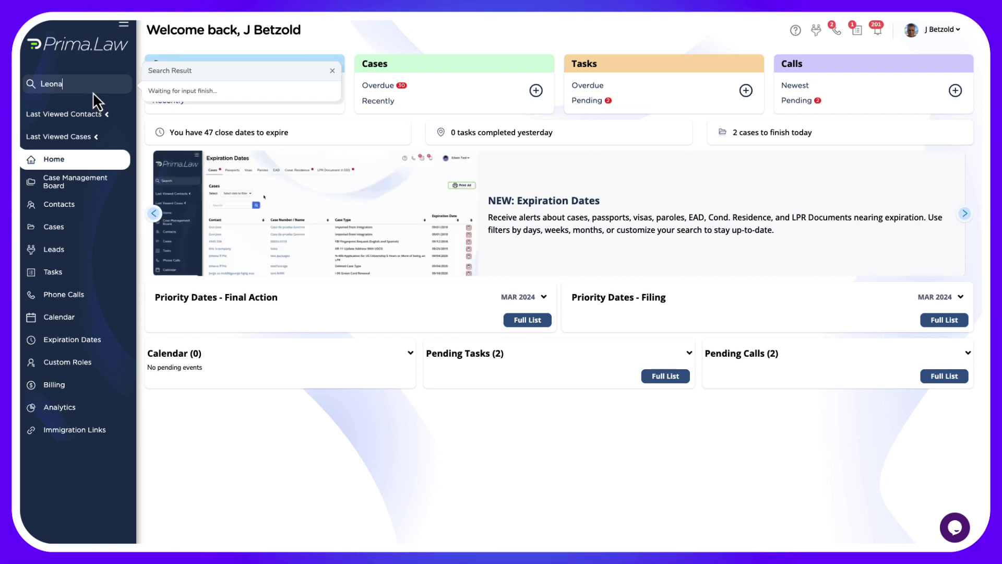
type("rd Sample")
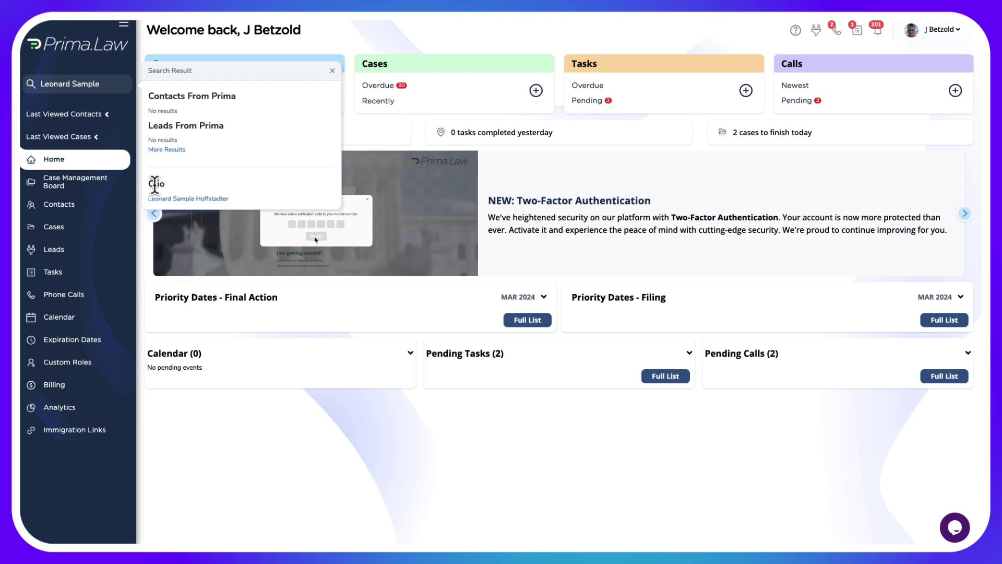
Review the Clio contact's address, phone numbers and matter, then import it as a case
left_click(194, 200)
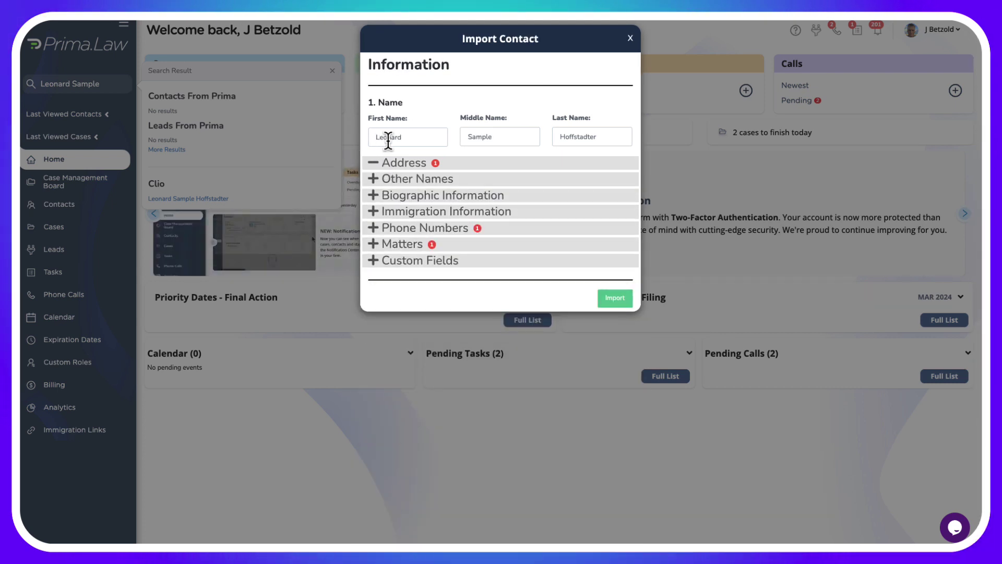
left_click(374, 162)
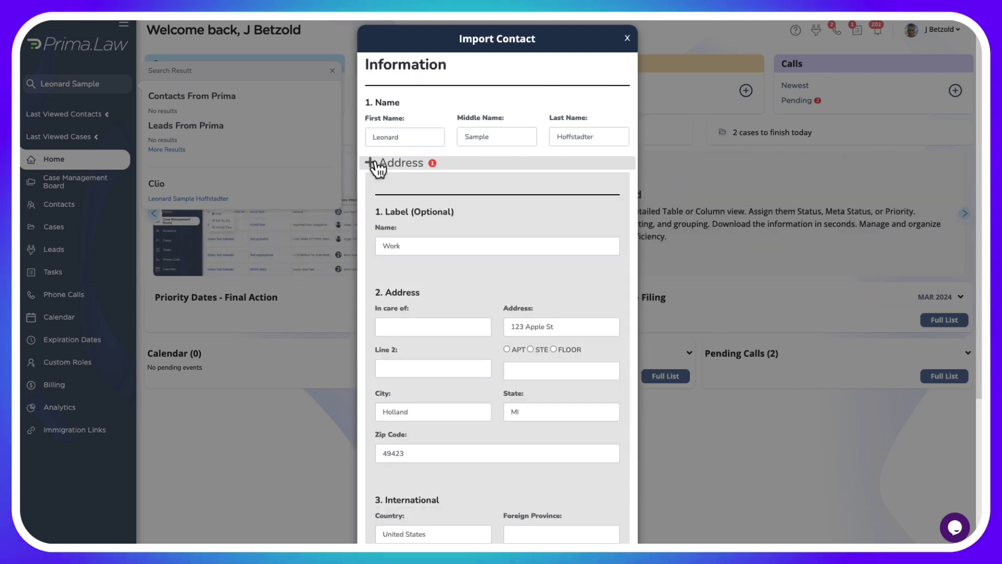
left_click(374, 166)
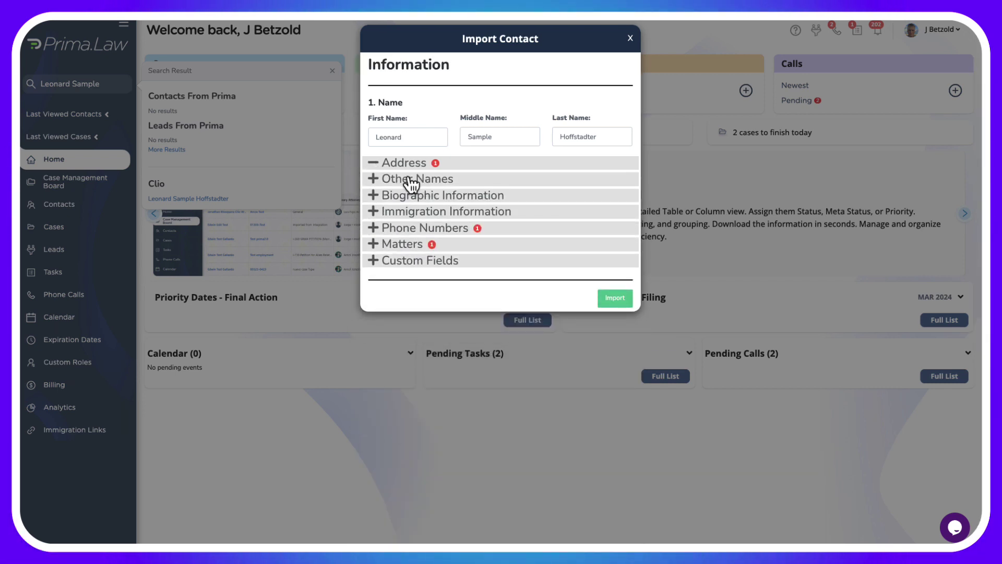
left_click(375, 227)
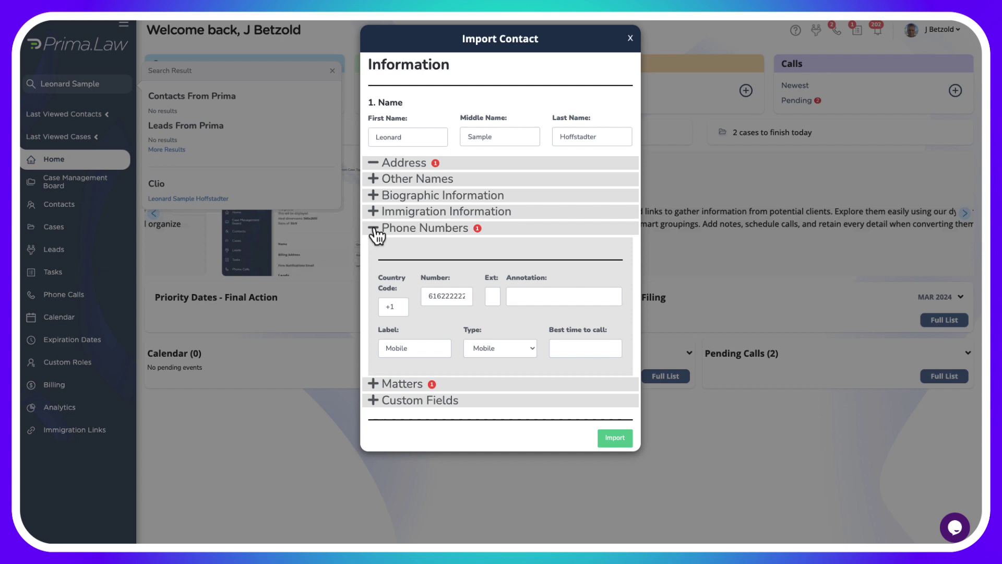
left_click(374, 229)
left_click(375, 246)
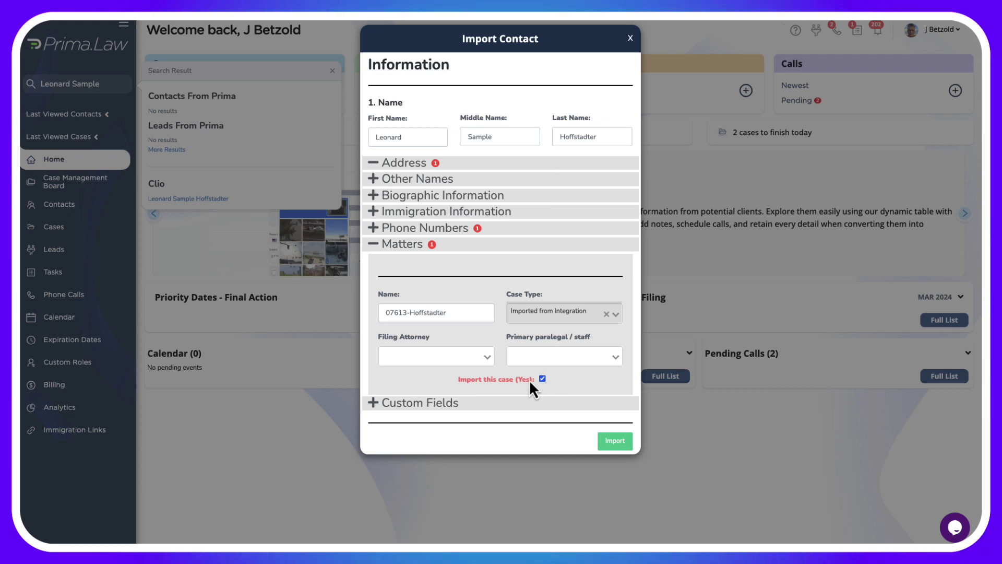
left_click(621, 443)
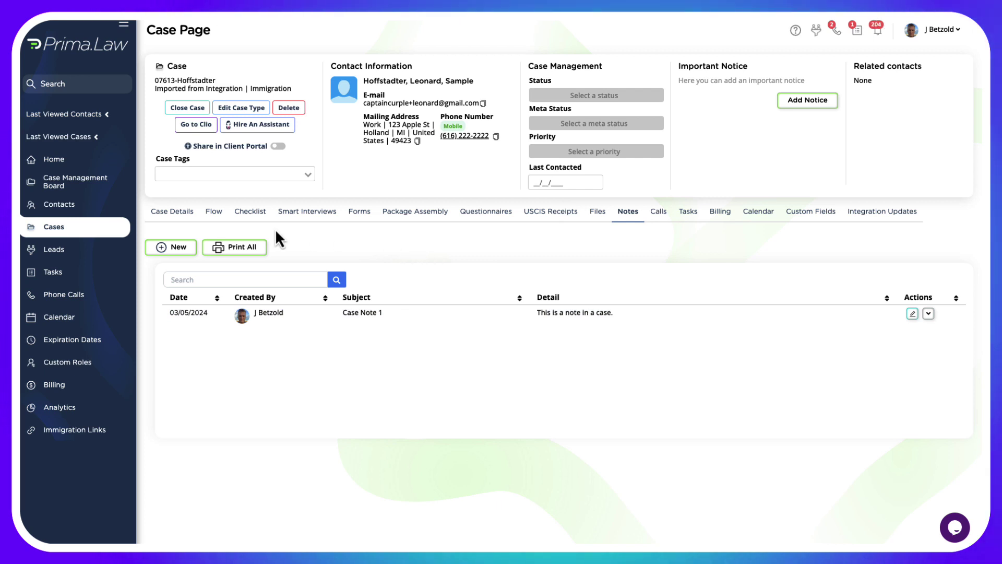
Look over the case's Checklist, Flow, Smart Interviews and Forms tabs
left_click(251, 212)
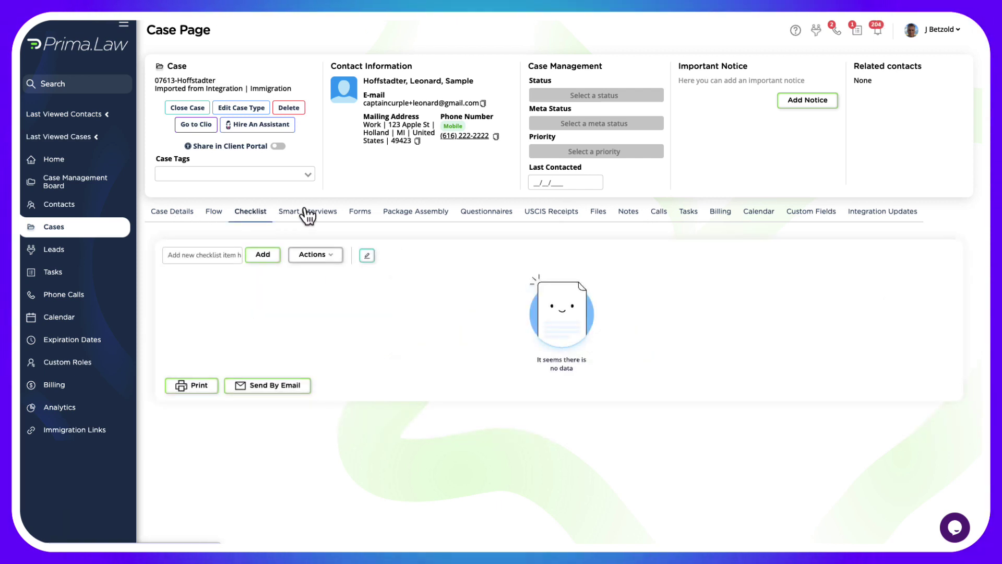
left_click(219, 214)
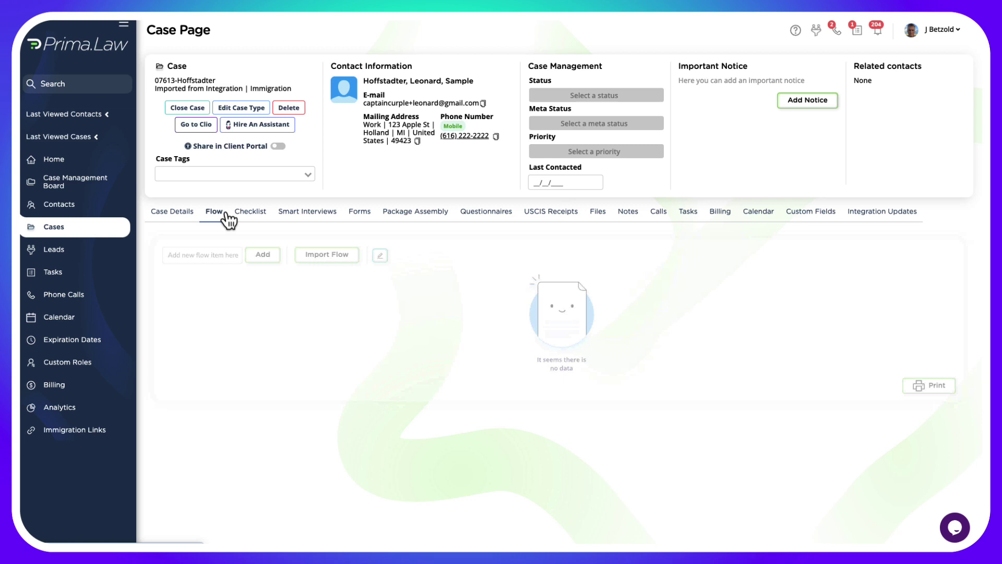
left_click(295, 214)
left_click(359, 221)
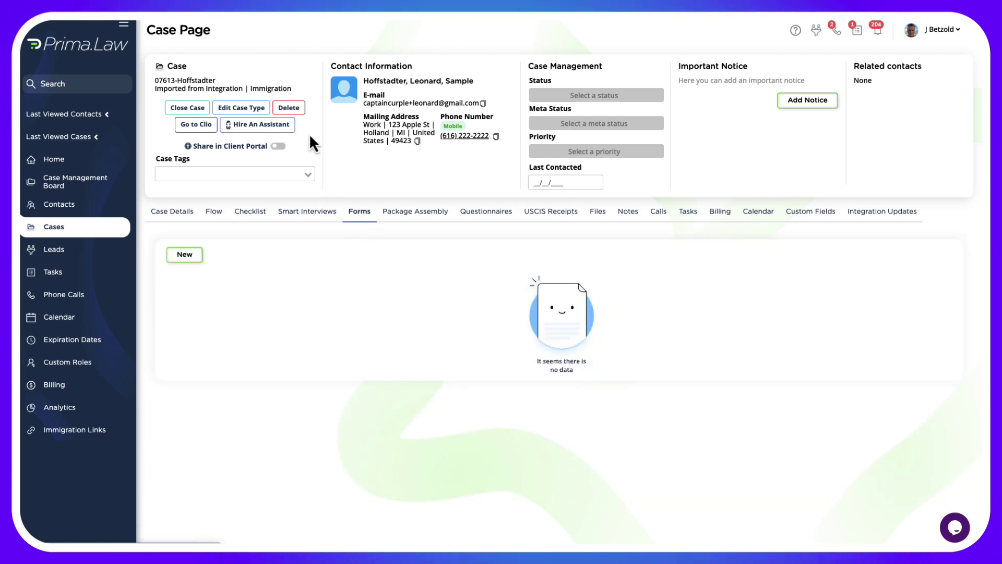
Change the case type to I-130 Petition for Alien Relative (Spouse)
left_click(243, 109)
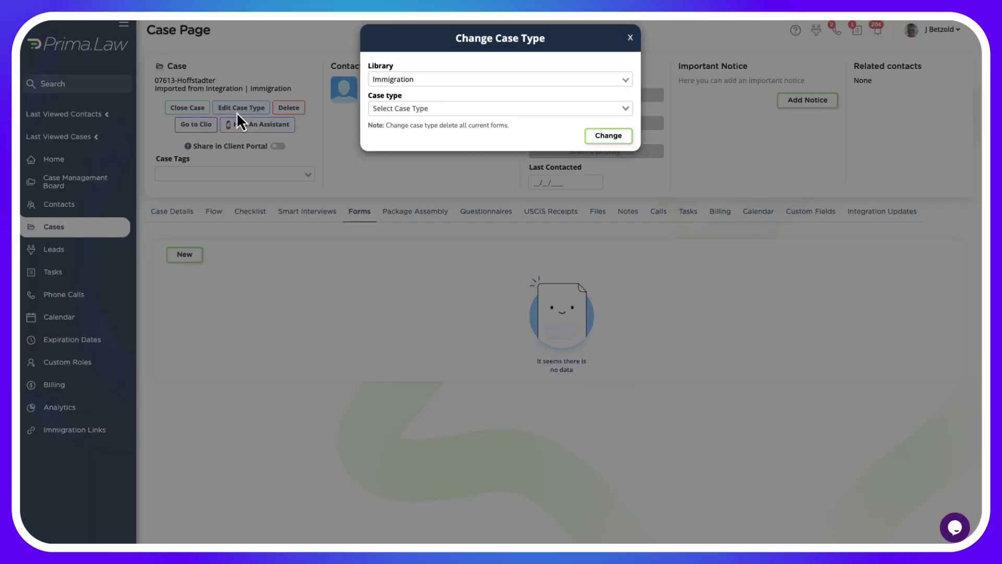
left_click(421, 109)
type("I-130")
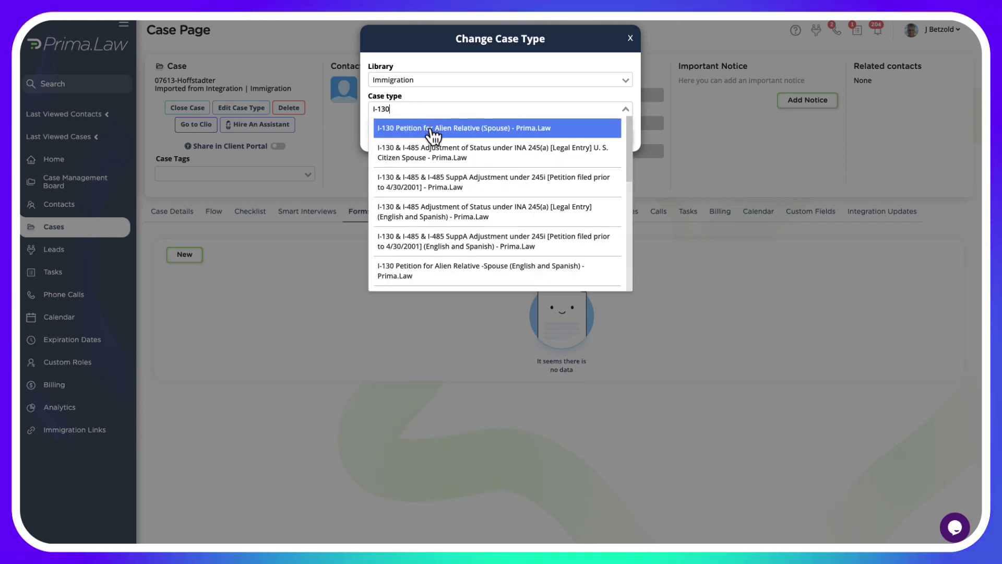
left_click(429, 128)
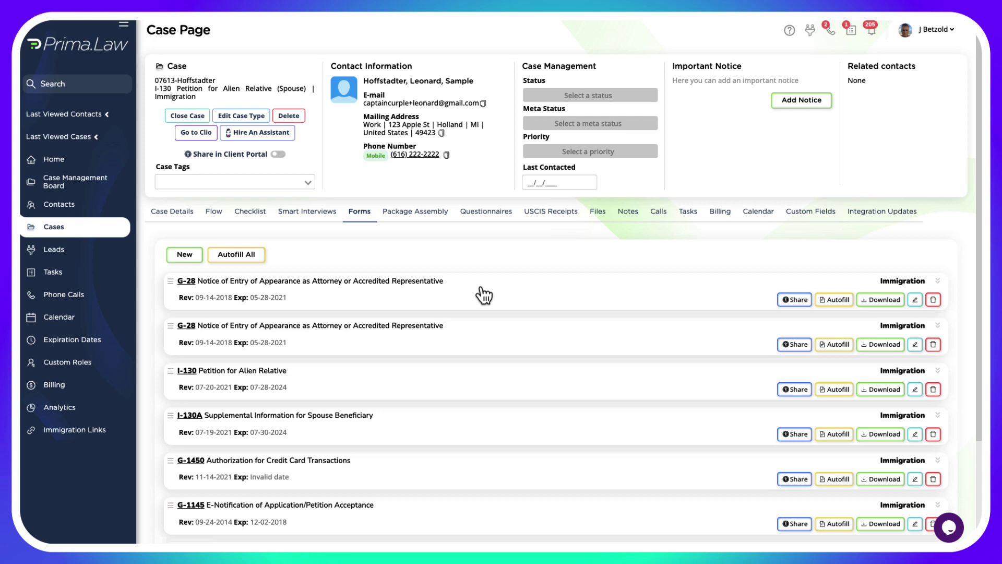
Scroll through the I-130 forms, then view the new checklist items, flow steps and tasks
scroll(484, 295, "down", 3)
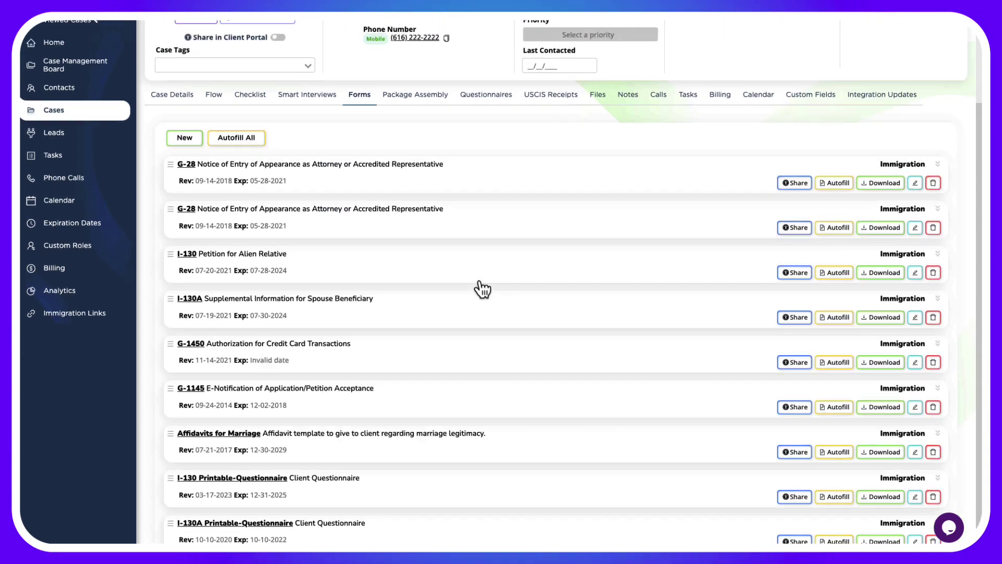
scroll(476, 287, "up", 3)
left_click(253, 215)
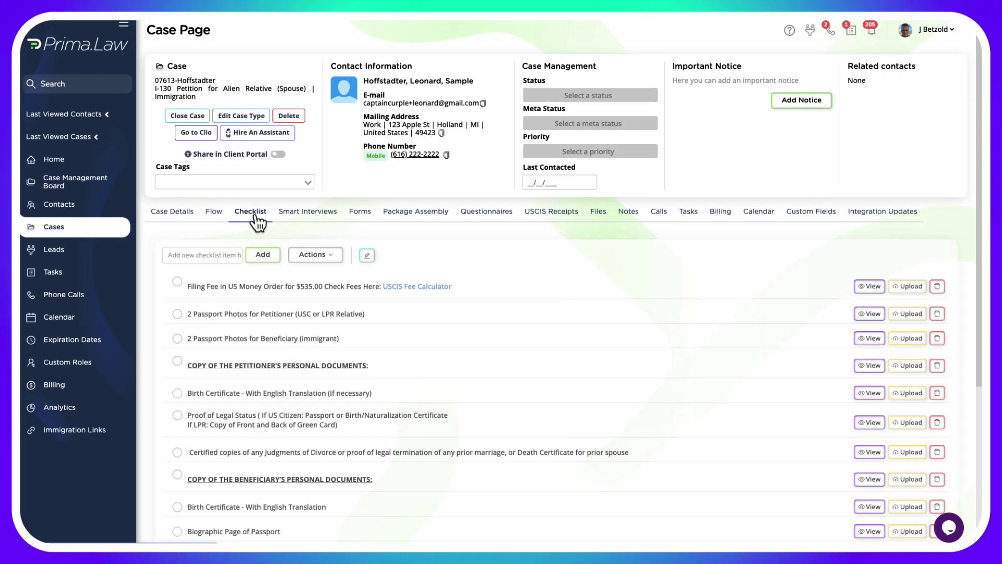
left_click(215, 213)
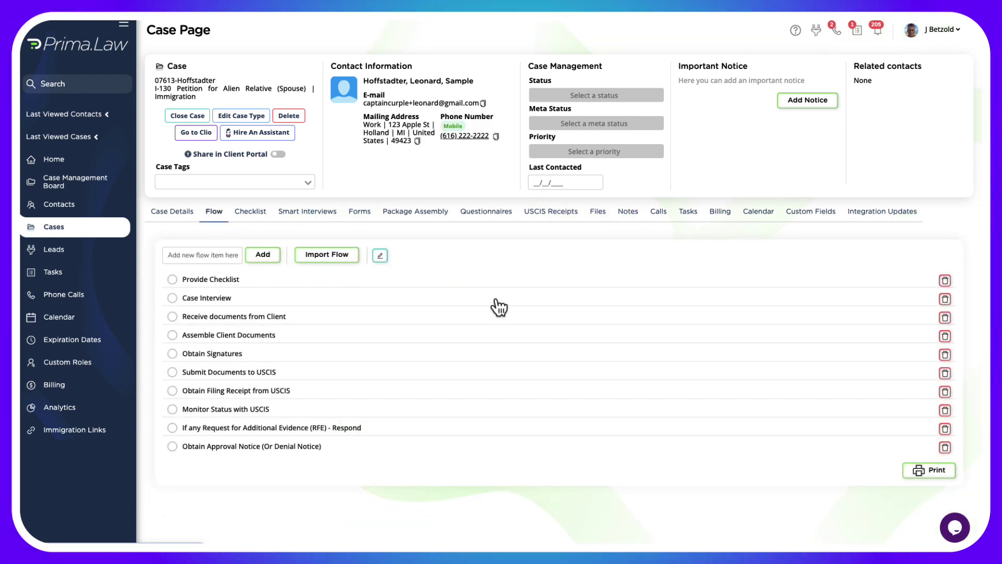
left_click(689, 216)
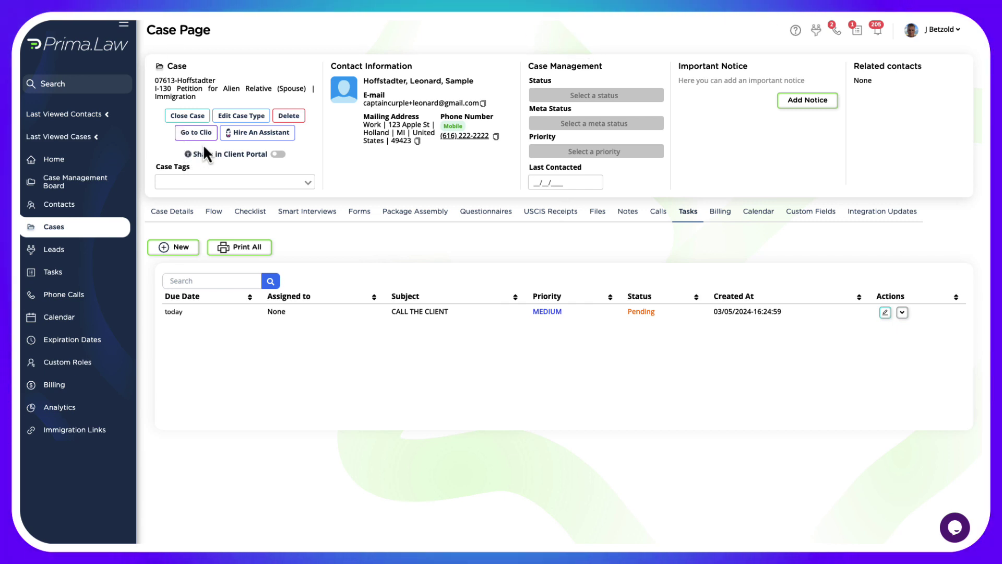
left_click(391, 81)
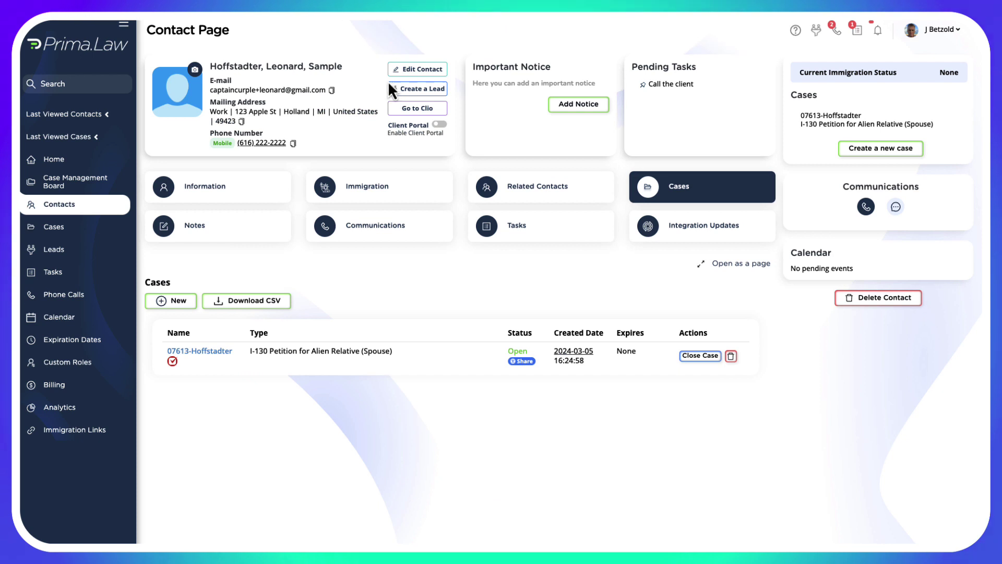